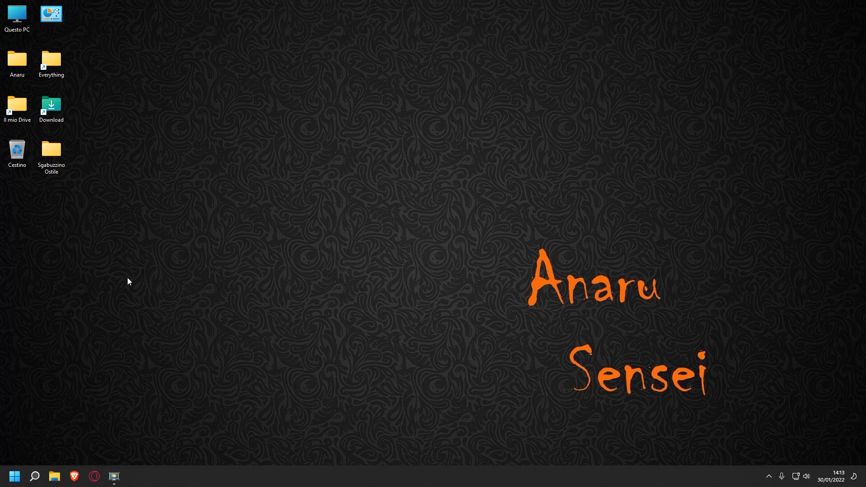
- Show the suspend, shut down and restart options in the Start menu and dismiss them
key(super)
click(261, 445)
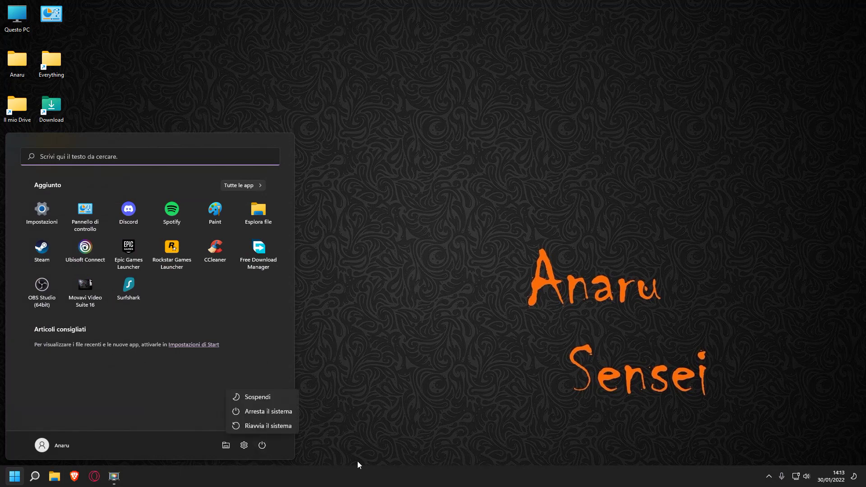
click(289, 408)
click(370, 389)
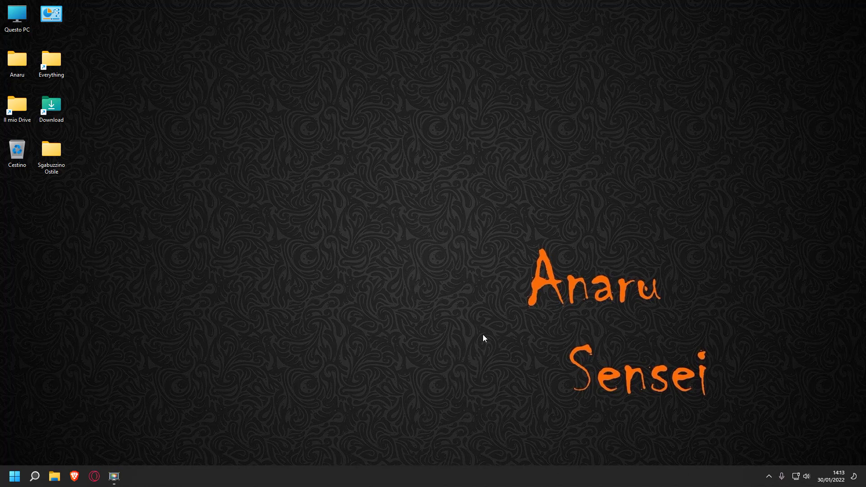
drag(777, 435, 761, 426)
drag(500, 181, 451, 216)
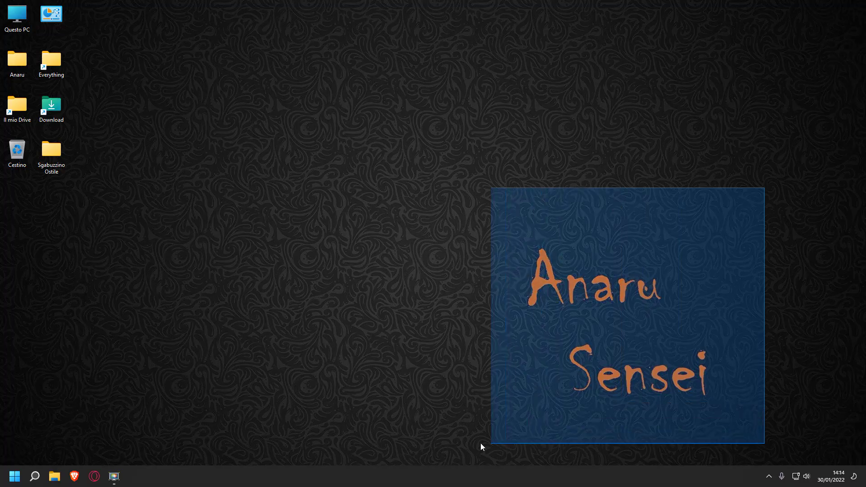
drag(480, 442, 773, 197)
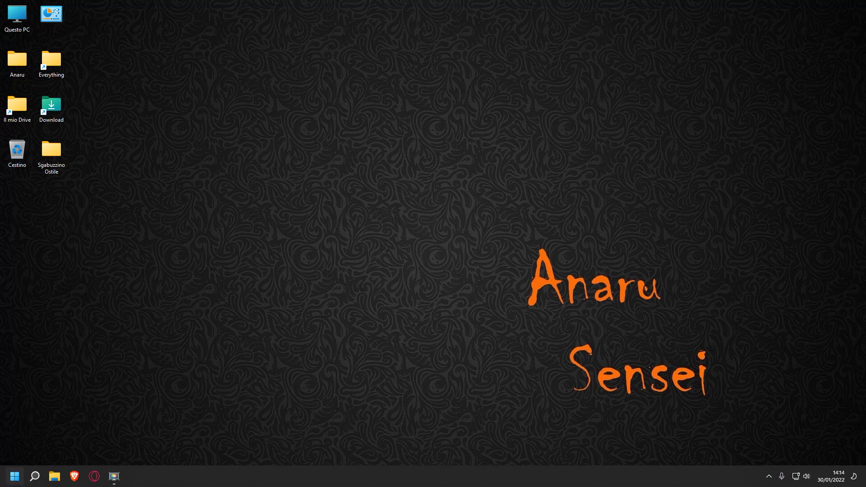
click(15, 475)
click(357, 393)
drag(458, 170, 740, 334)
- View the Kaspersky Security Cloud window from the hidden background apps, then close it
click(769, 476)
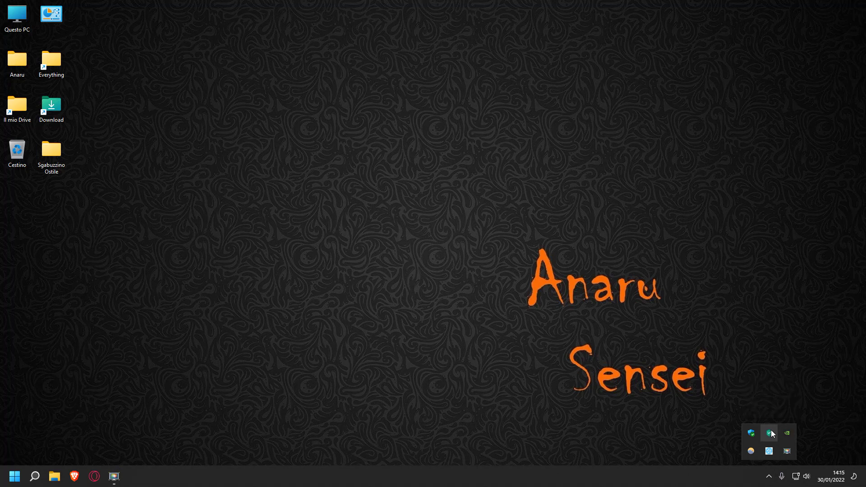
click(771, 431)
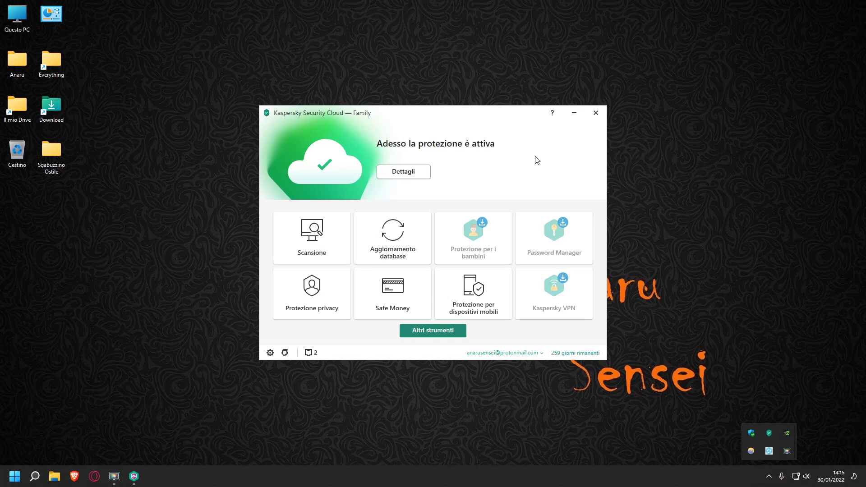
click(593, 119)
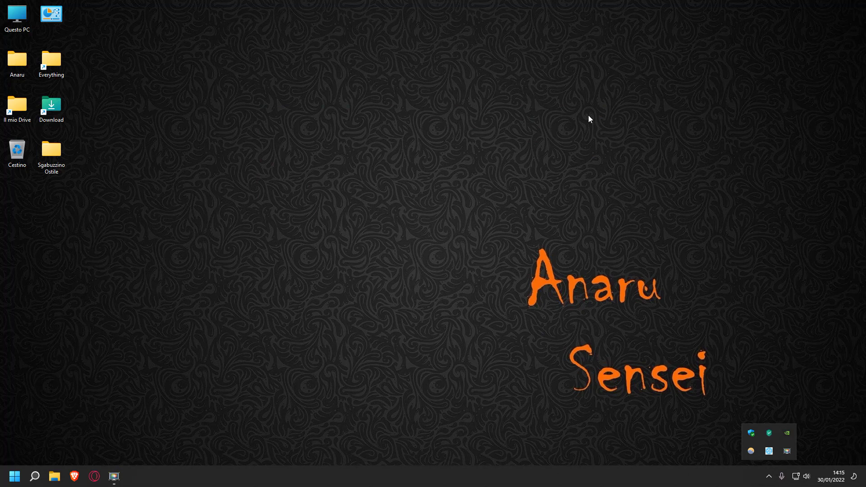
click(769, 476)
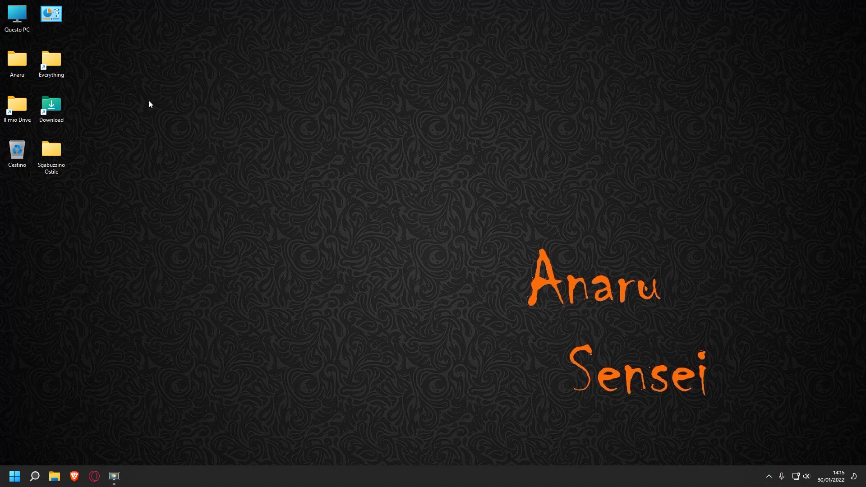
drag(128, 98, 163, 159)
click(767, 481)
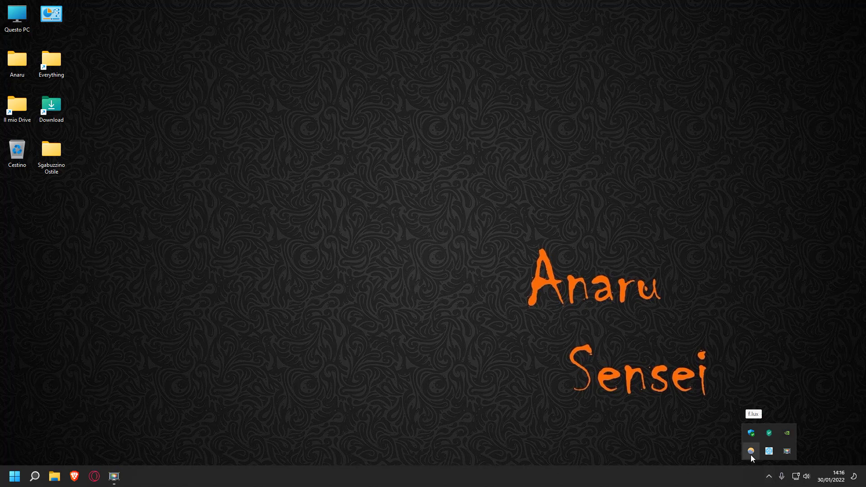
click(541, 383)
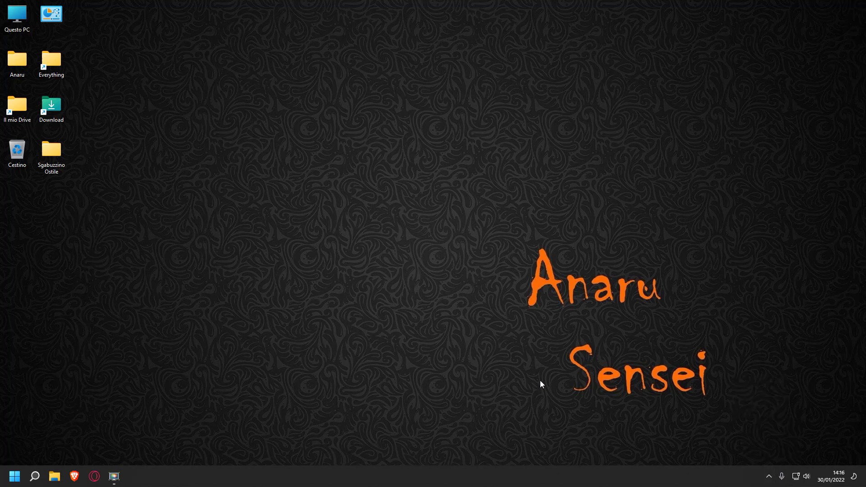
drag(447, 356, 380, 397)
right_click(442, 392)
click(350, 333)
- Open the power button behaviour settings within the power options of Pannello di controllo's Sistema e sicurezza
click(14, 476)
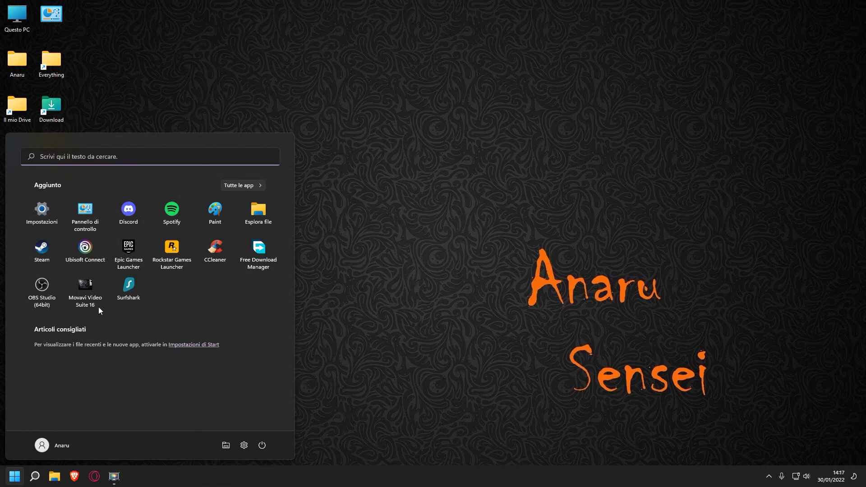
click(93, 209)
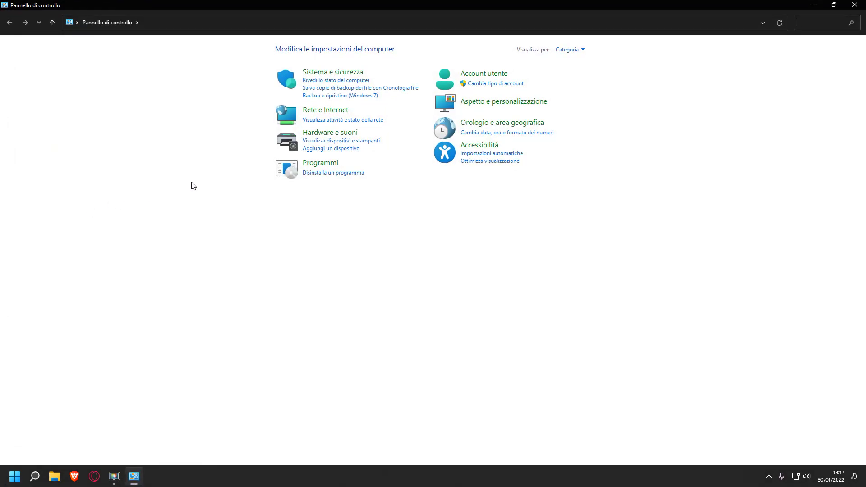
click(331, 73)
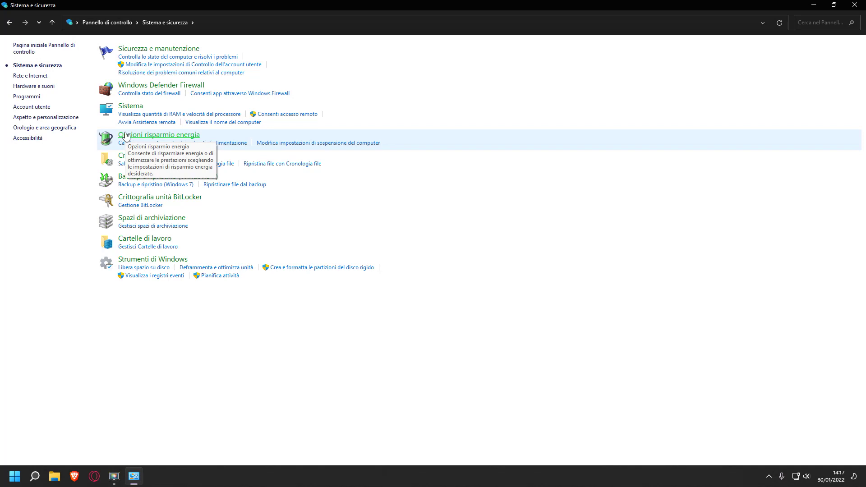
click(164, 137)
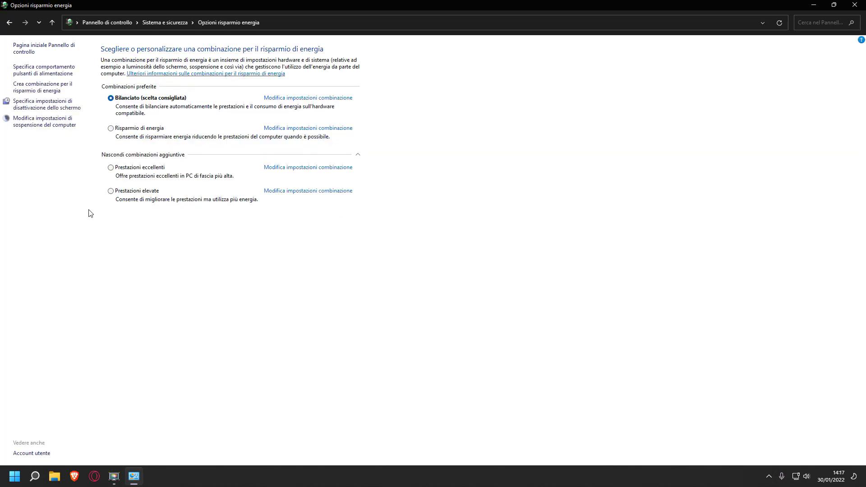
click(60, 73)
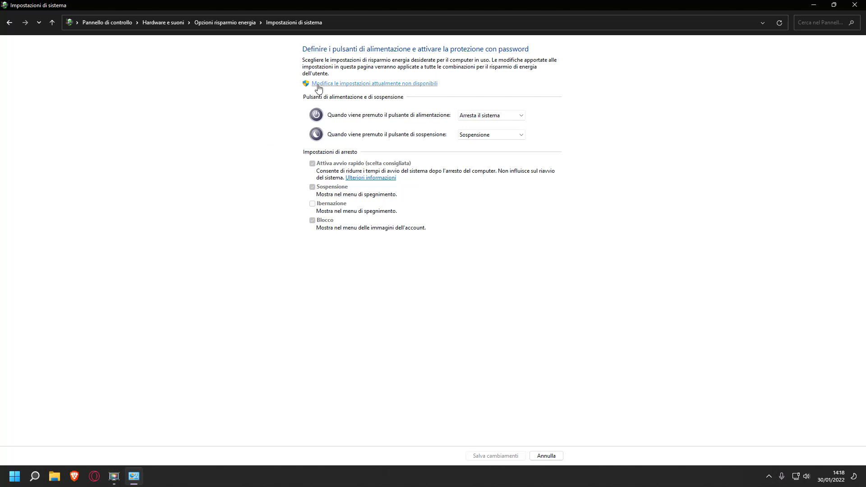
- Unlock the currently unavailable shutdown settings, turn off Attiva avvio rapido, save the changes and close the window
click(386, 84)
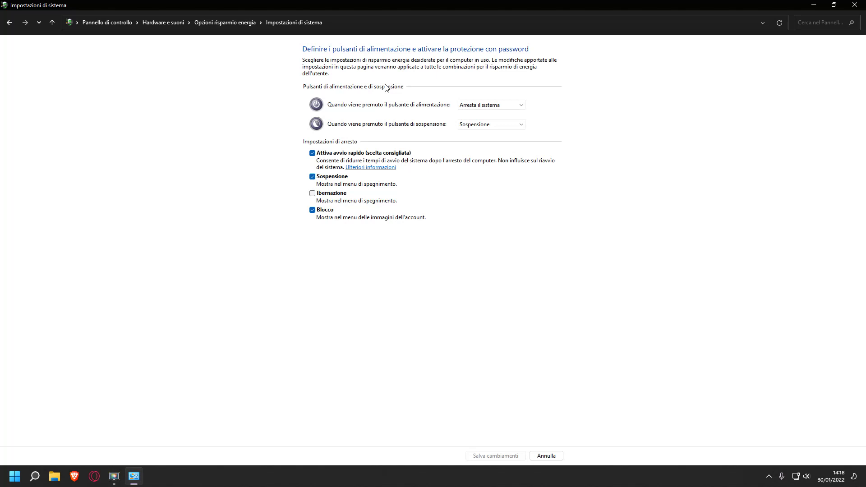
click(316, 155)
click(492, 456)
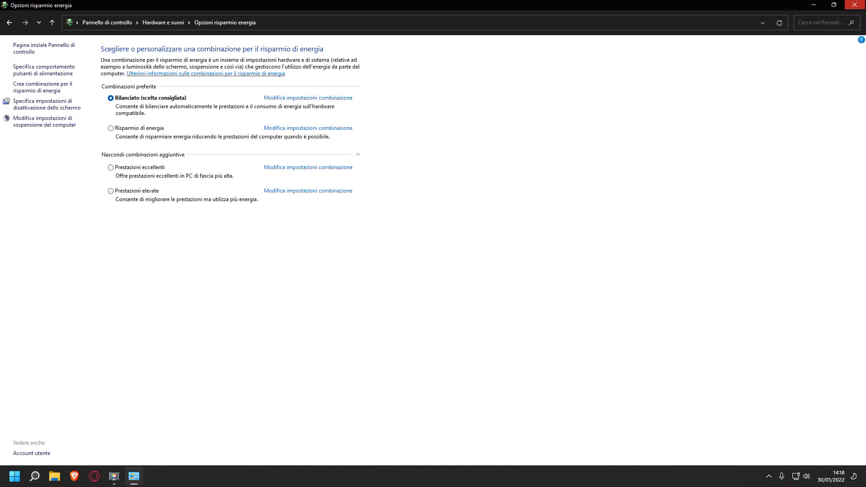
click(854, 5)
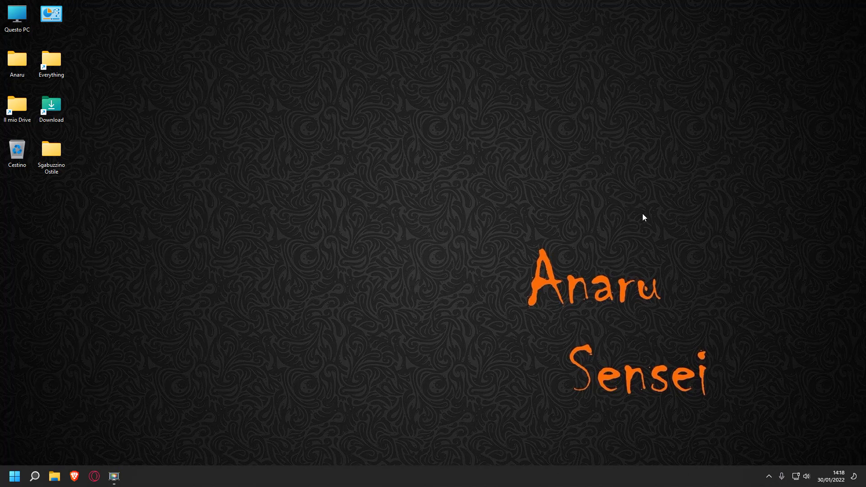
- Look at the Start menu's power options again and dismiss them without choosing one
click(14, 476)
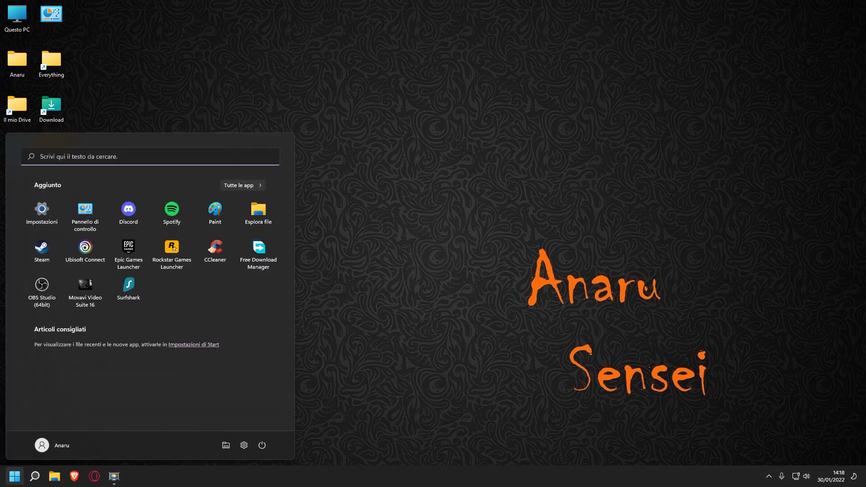
click(266, 444)
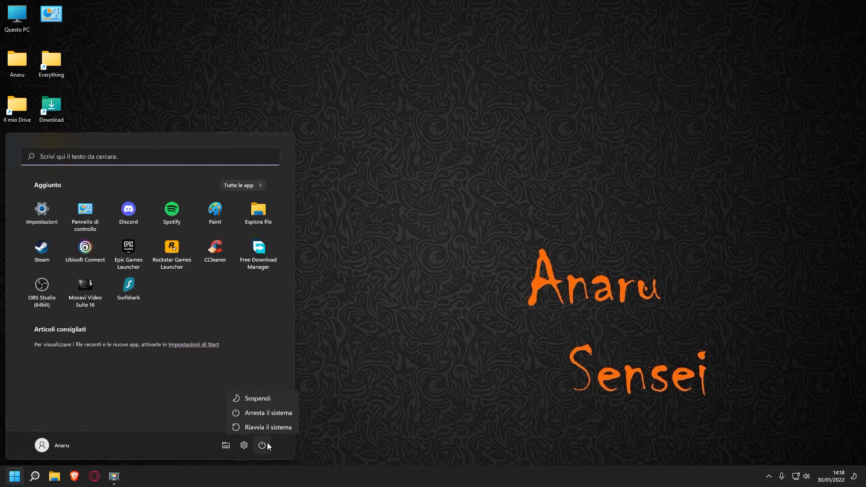
key(Escape)
click(422, 401)
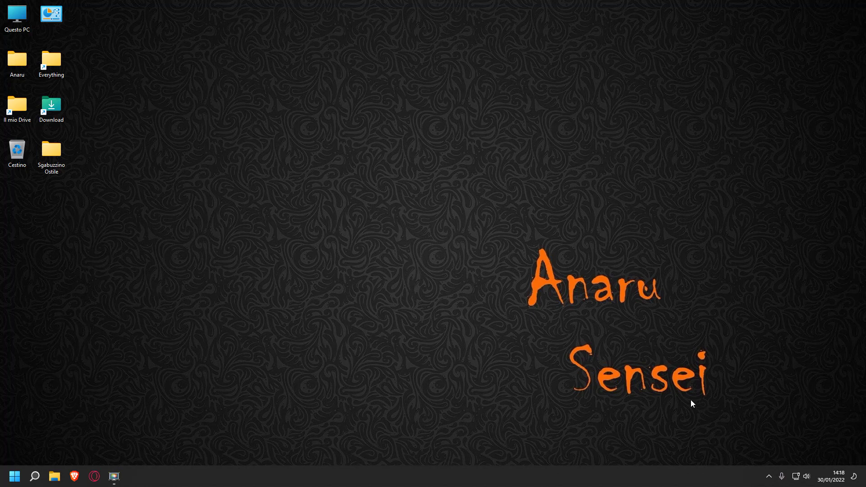
- View the Windows Update page in Impostazioni and close the settings window
click(6, 481)
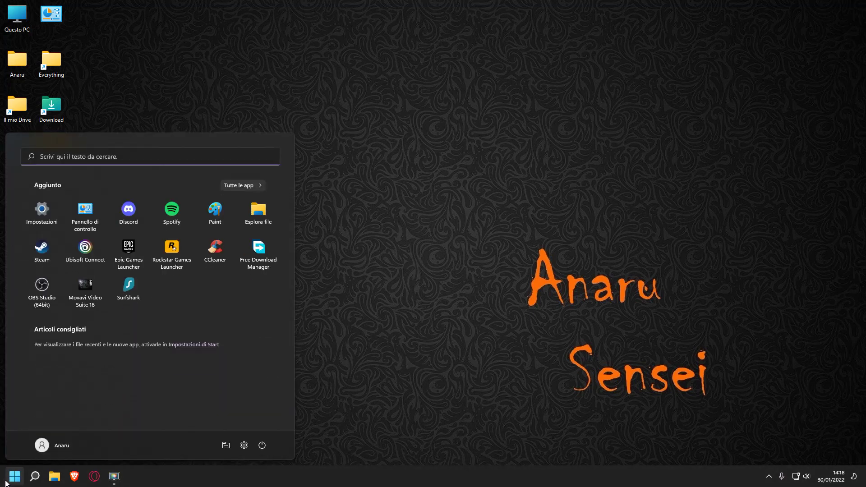
click(243, 446)
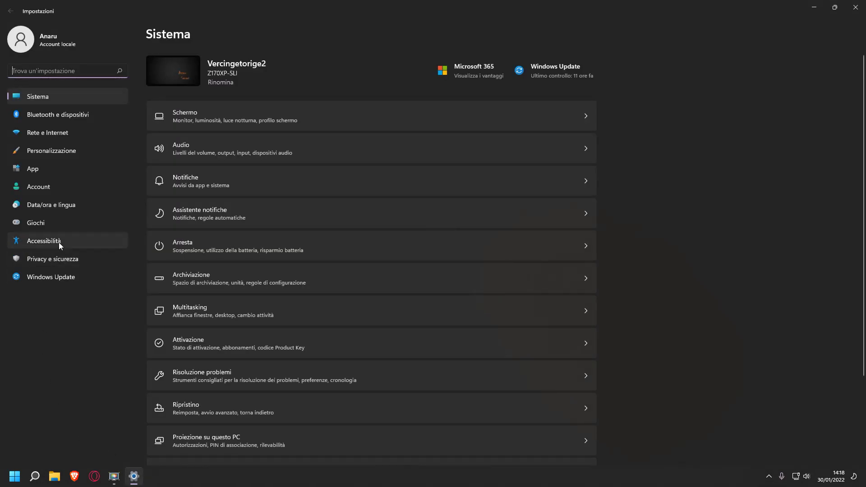
click(558, 72)
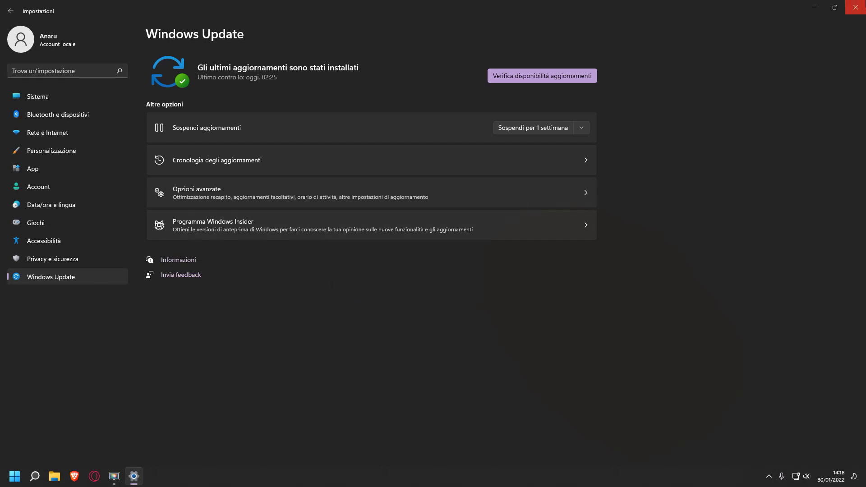
click(856, 7)
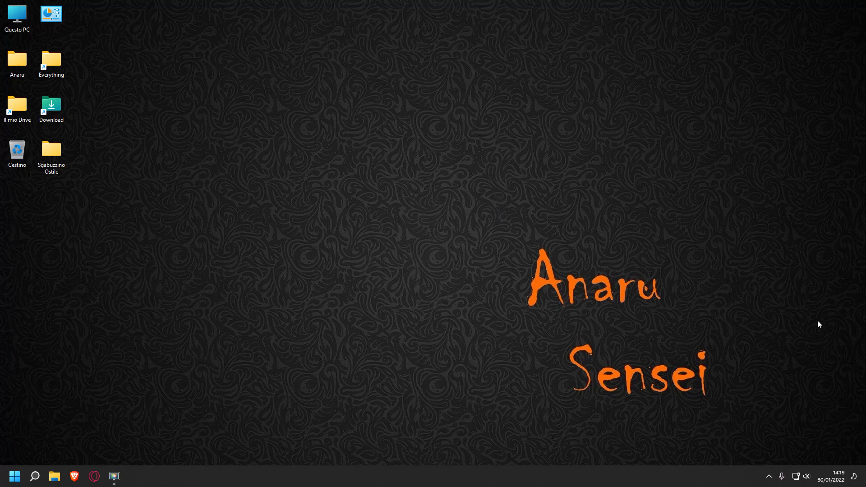
drag(749, 441, 490, 208)
drag(760, 189, 467, 422)
drag(488, 224, 744, 446)
- Reopen the power button behaviour page in Pannello di controllo's power options to check the shutdown settings
key(super)
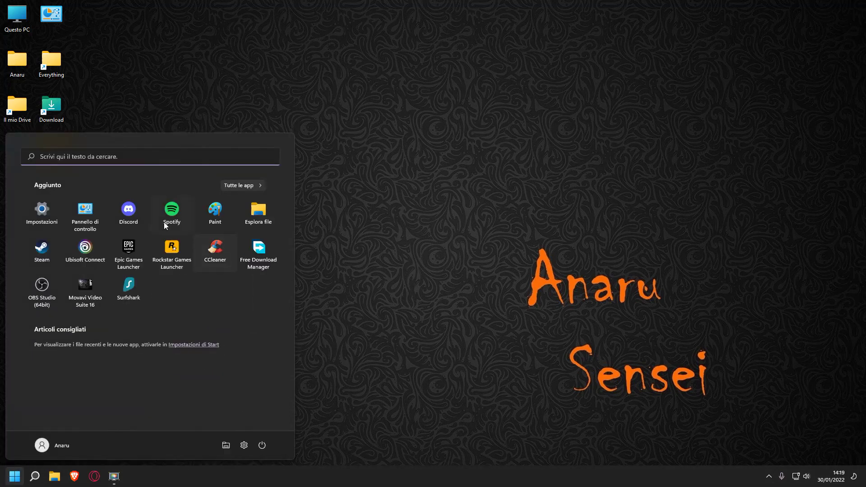
click(77, 217)
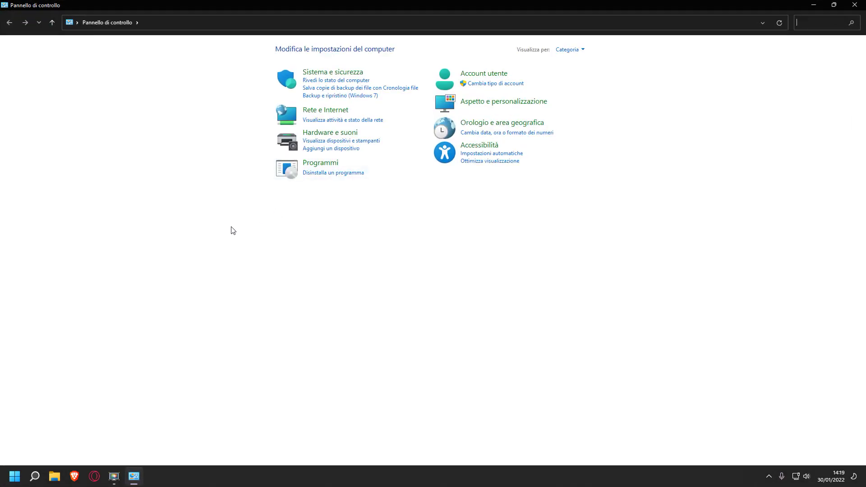
click(343, 73)
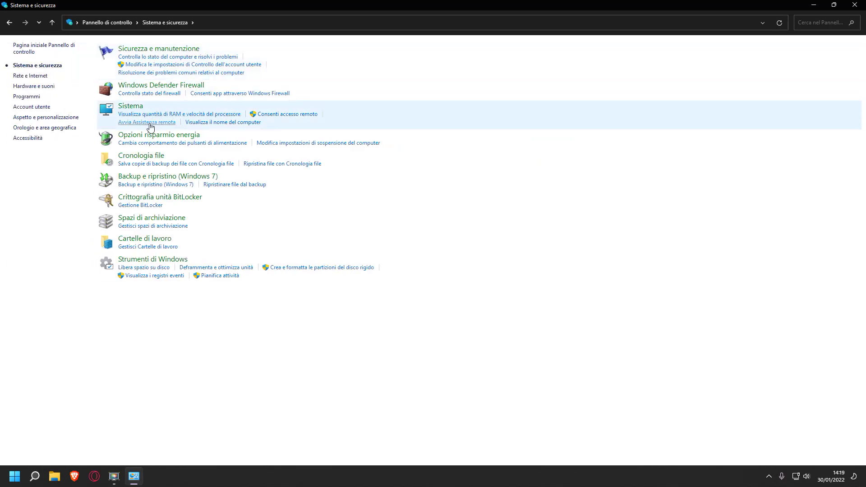
click(150, 135)
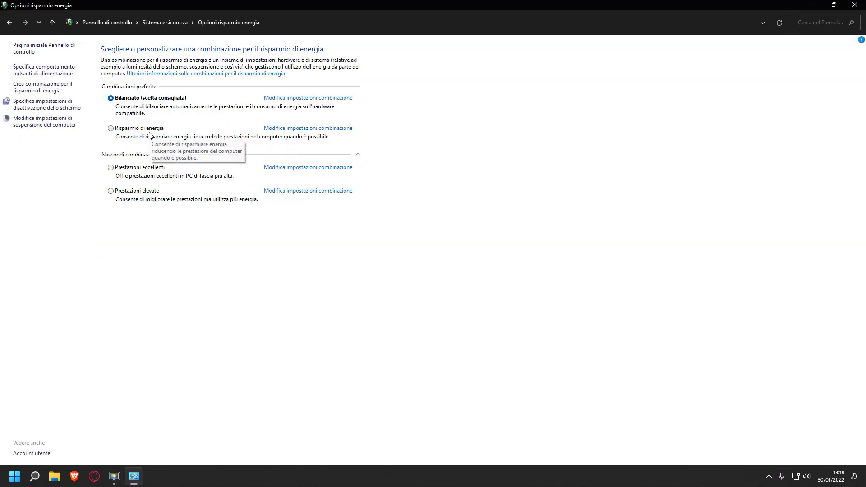
click(64, 77)
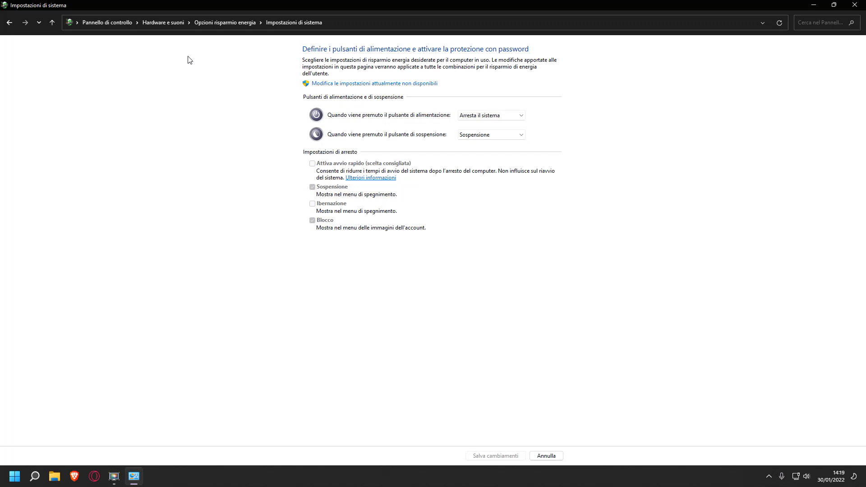
- Unlock the unavailable shutdown settings, tick Attiva avvio rapido and cancel the changes
click(347, 84)
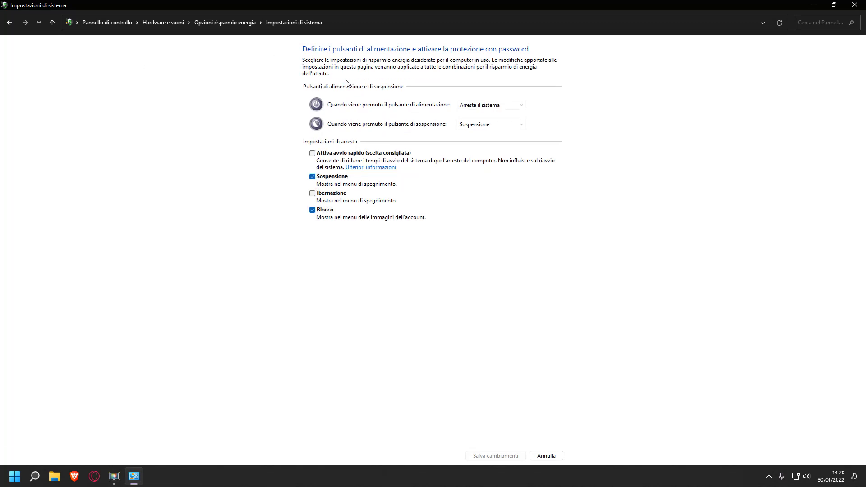
click(324, 154)
click(549, 455)
- Check the Attiva avvio rapido option on the power button behaviour page once more and close the window
click(39, 68)
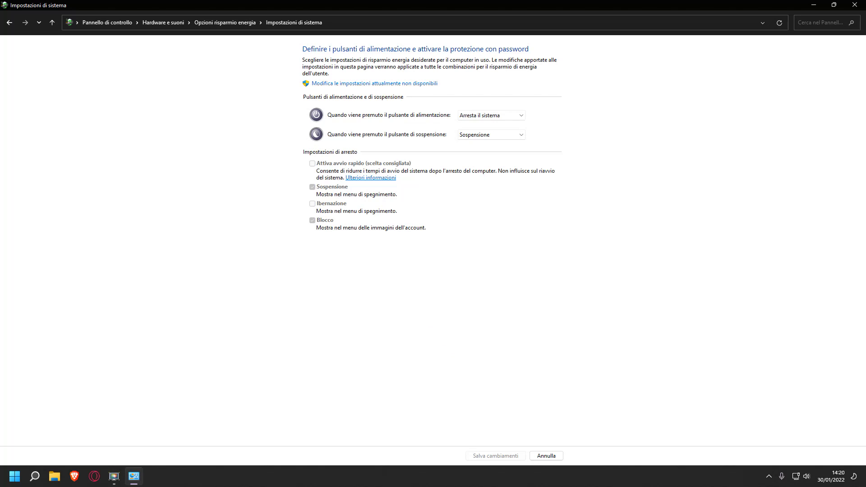
key(alt+F4)
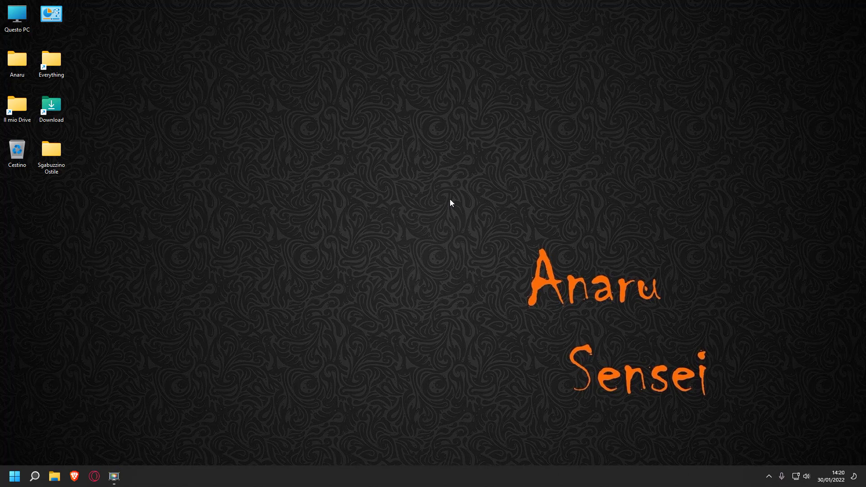
drag(764, 422, 749, 436)
drag(771, 199, 780, 227)
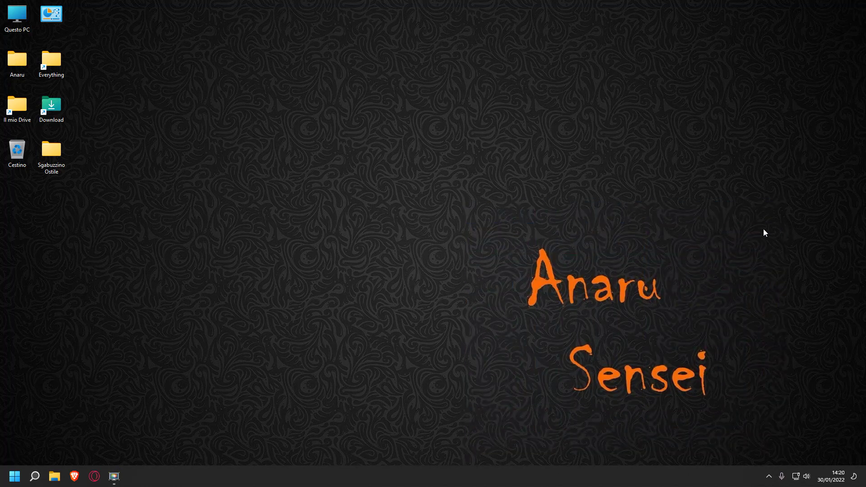